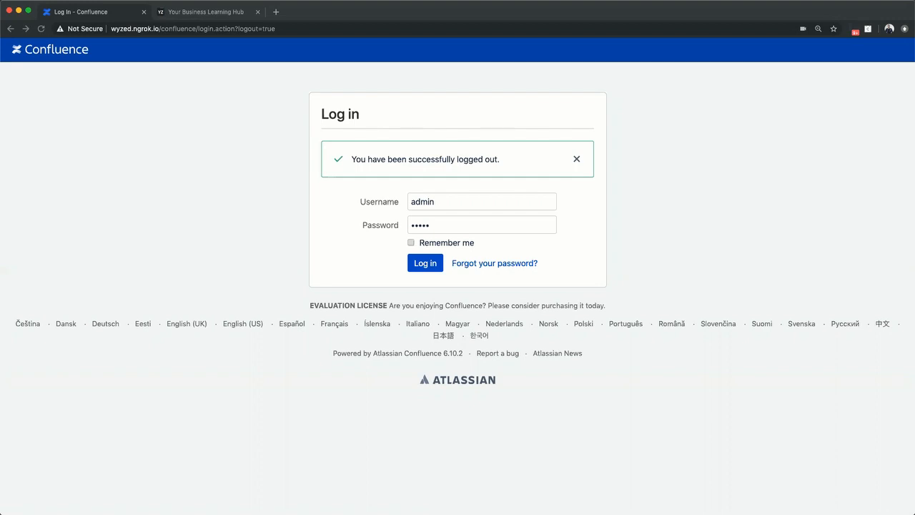
Step: Log in to Confluence as admin and open the General Configuration administration page
click(419, 268)
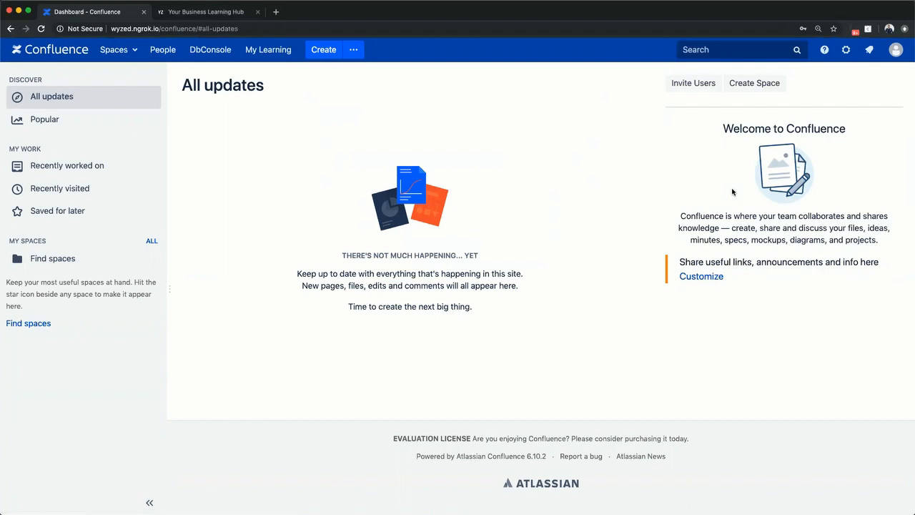
click(846, 50)
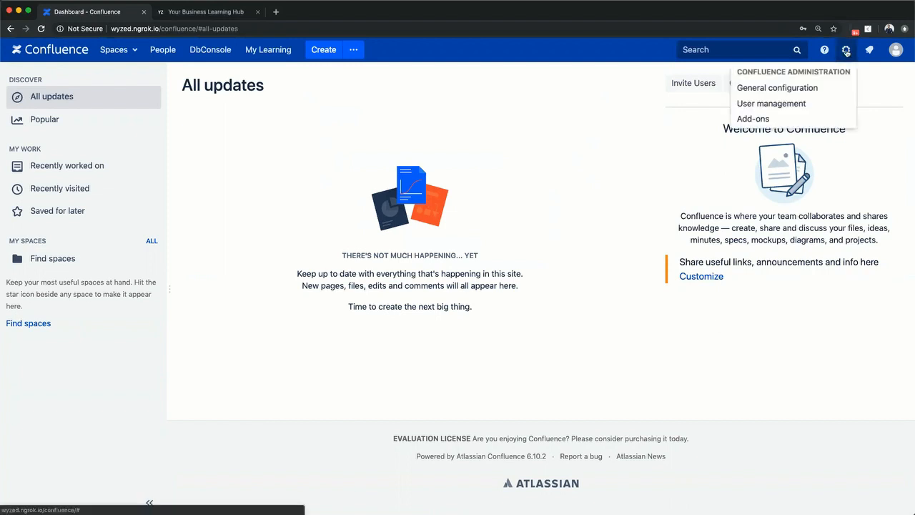
click(806, 88)
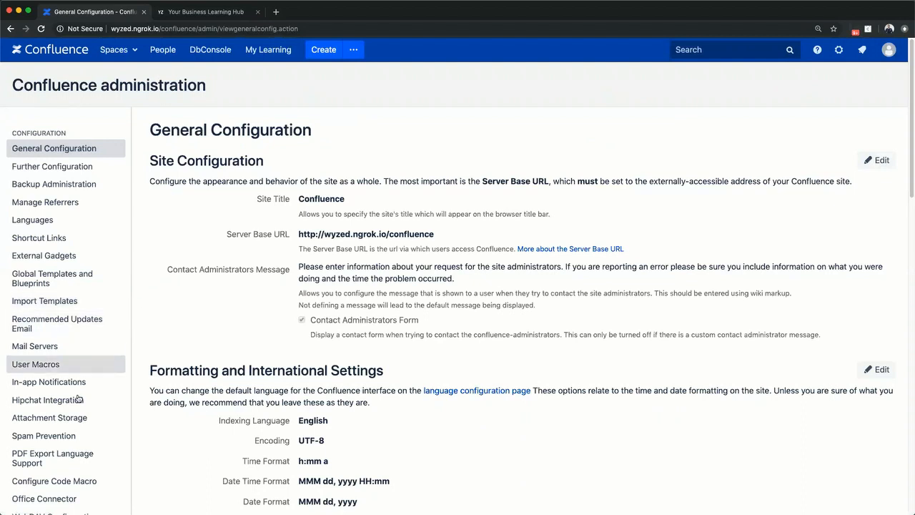
Step: Open the Wyzed Configuration page from the administration sidebar
scroll(79, 398, down, 5)
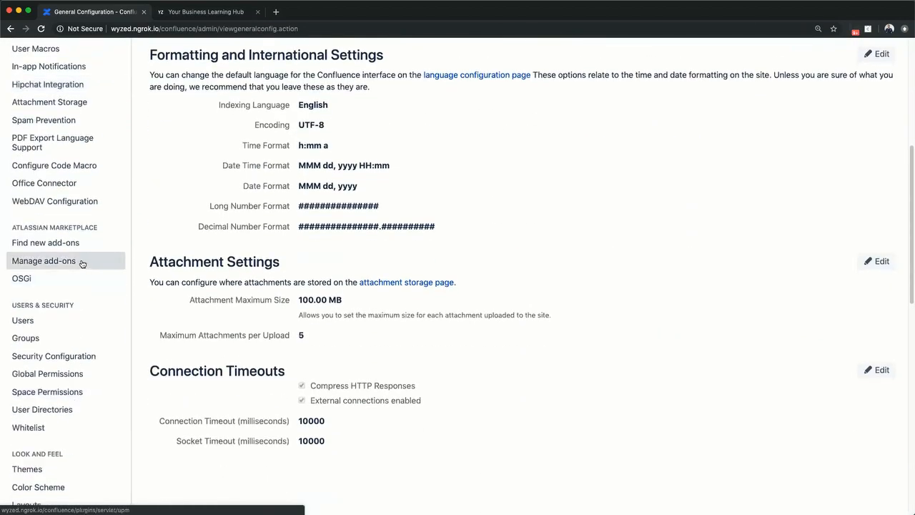
scroll(82, 264, down, 10)
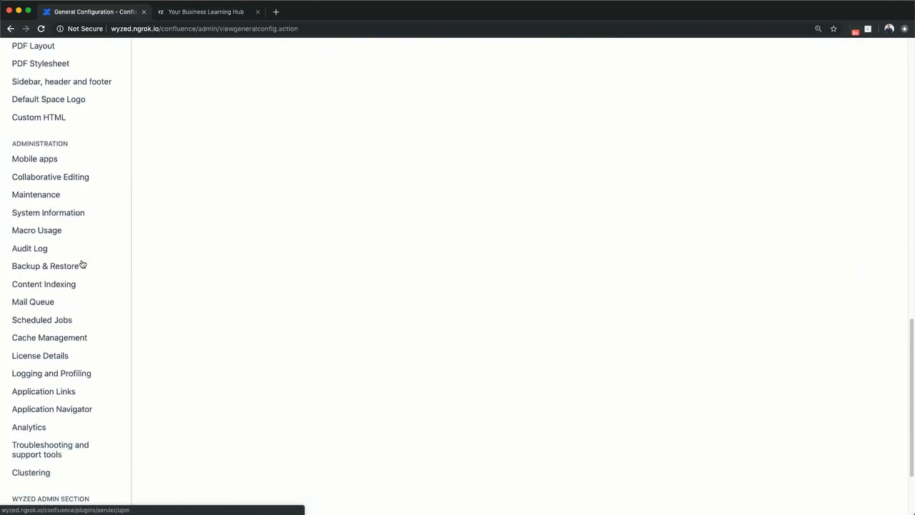
click(63, 406)
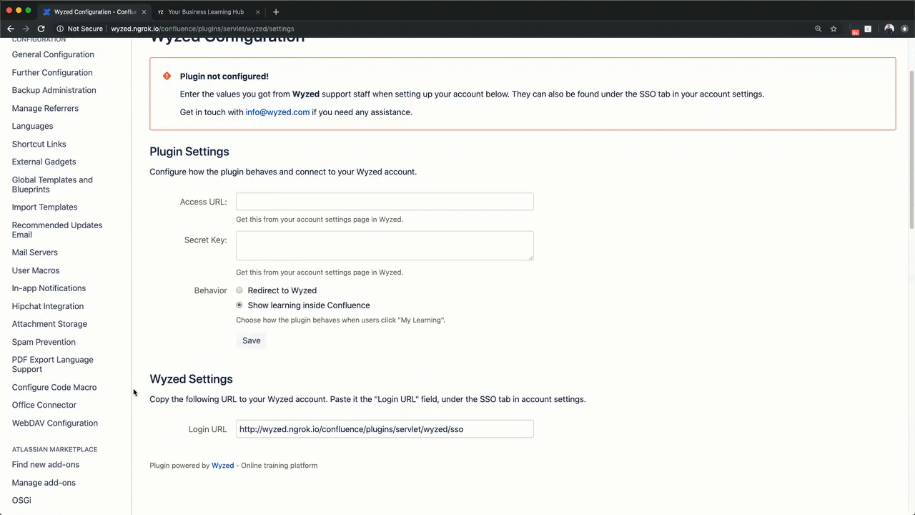
Step: Select and copy the Wyzed plugin's Login URL
click(293, 432)
triple_click(293, 432)
key(super+c)
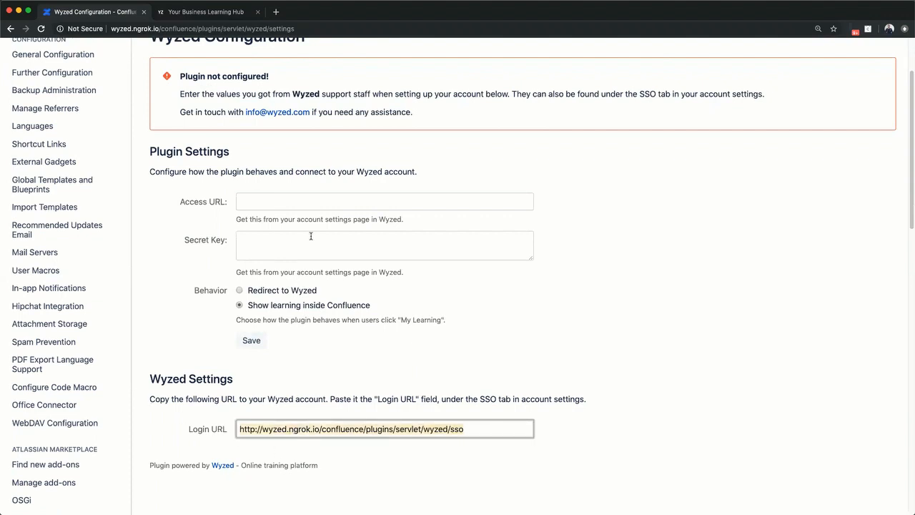
Step: Switch to the Wyzed tab and open the SSO section of Account Settings
click(222, 16)
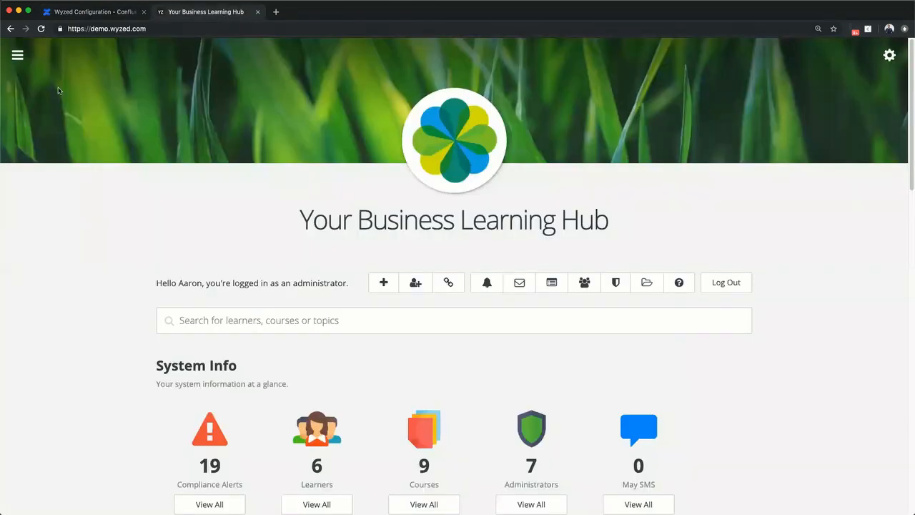
click(18, 56)
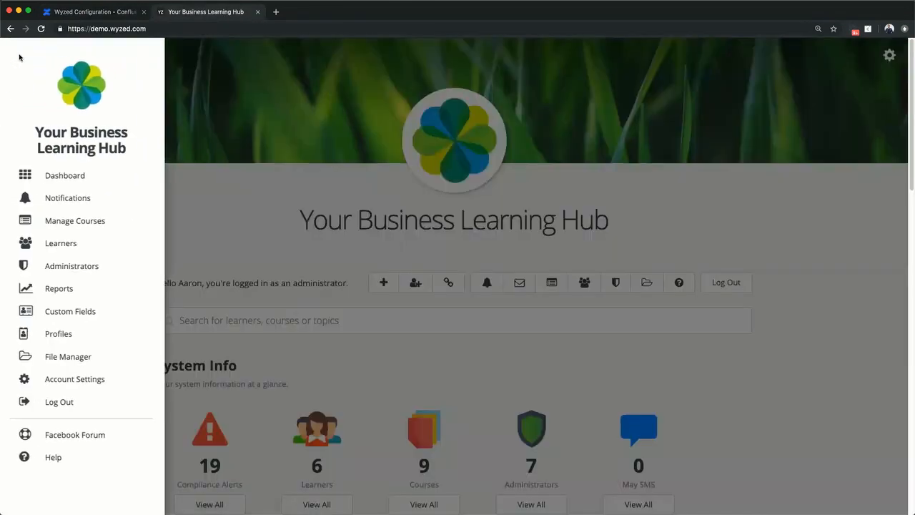
click(59, 380)
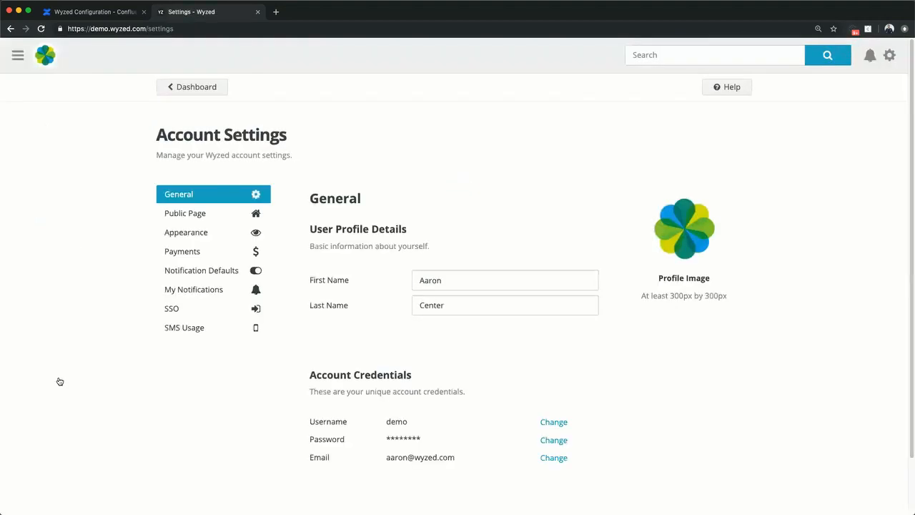
click(176, 312)
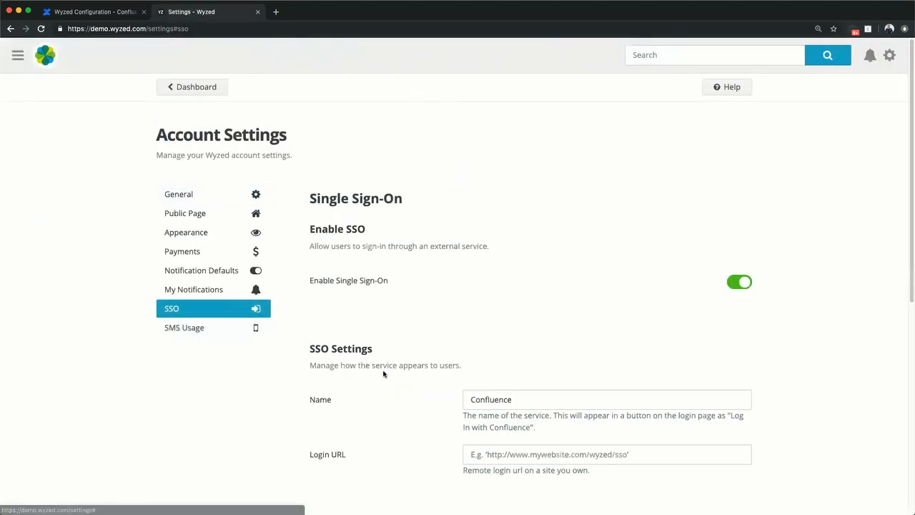
Step: Paste the copied Confluence URL into the SSO Login URL field and save
scroll(384, 372, down, 5)
click(538, 265)
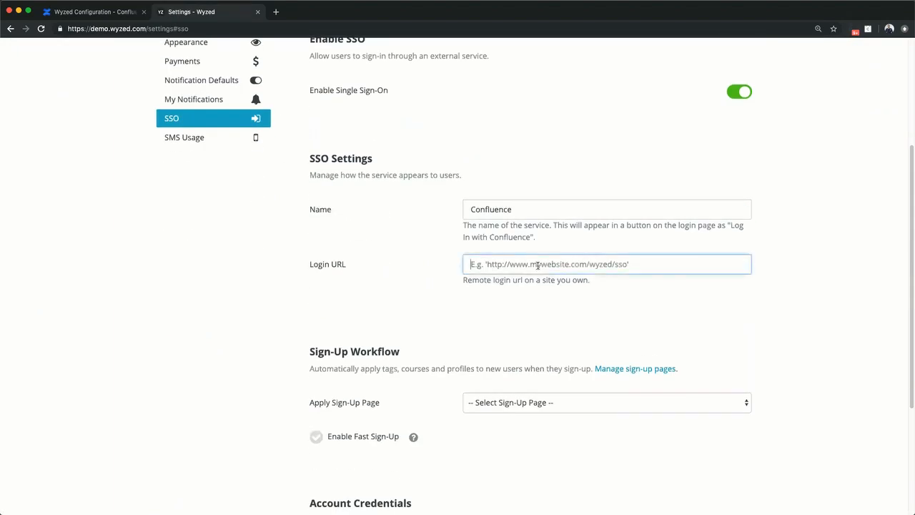
key(super+v)
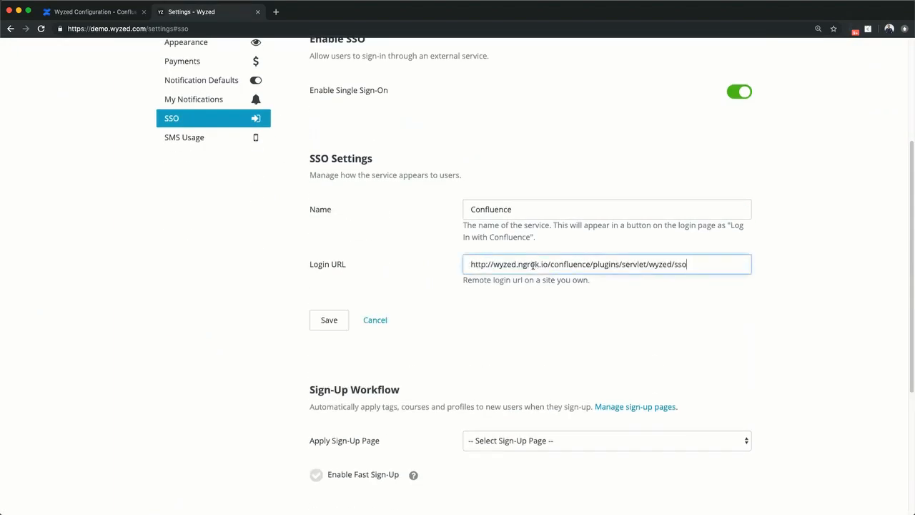
click(329, 320)
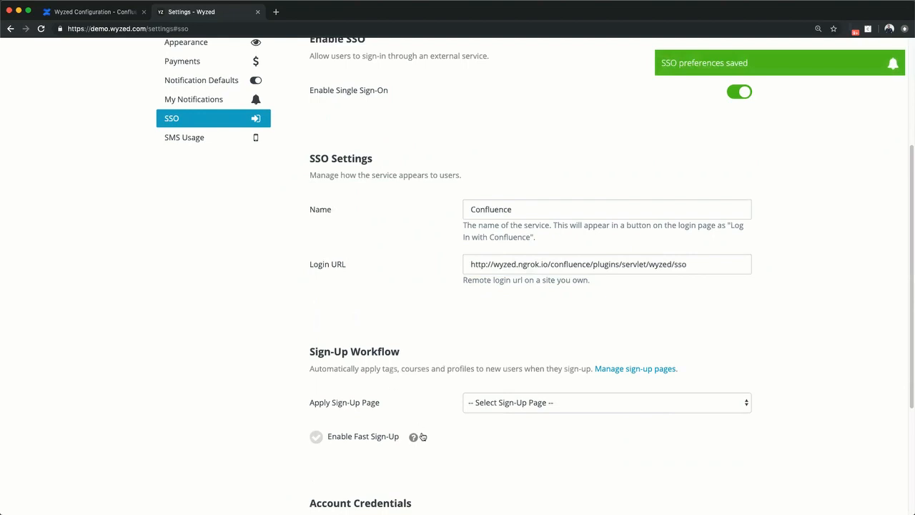
Step: Copy the Wyzed account secret key and paste it into the Confluence plugin's Secret Key field
scroll(422, 434, down, 5)
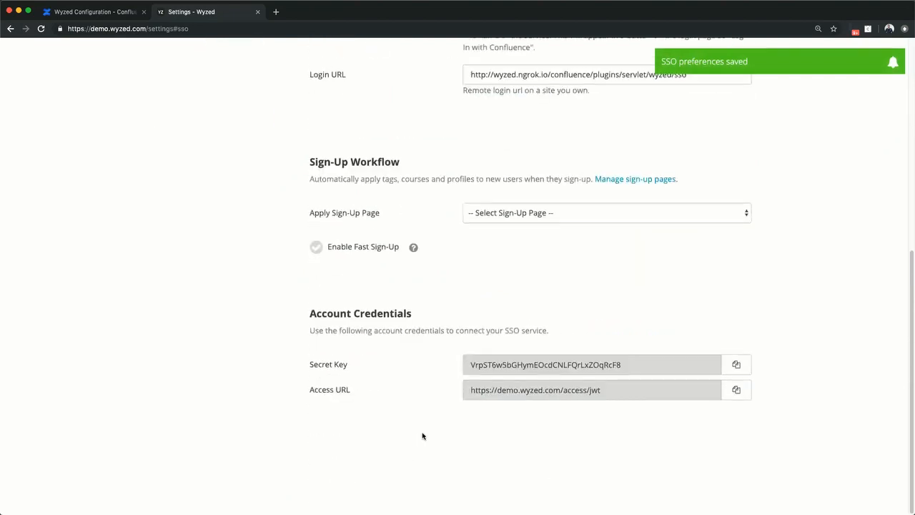
click(736, 366)
click(93, 14)
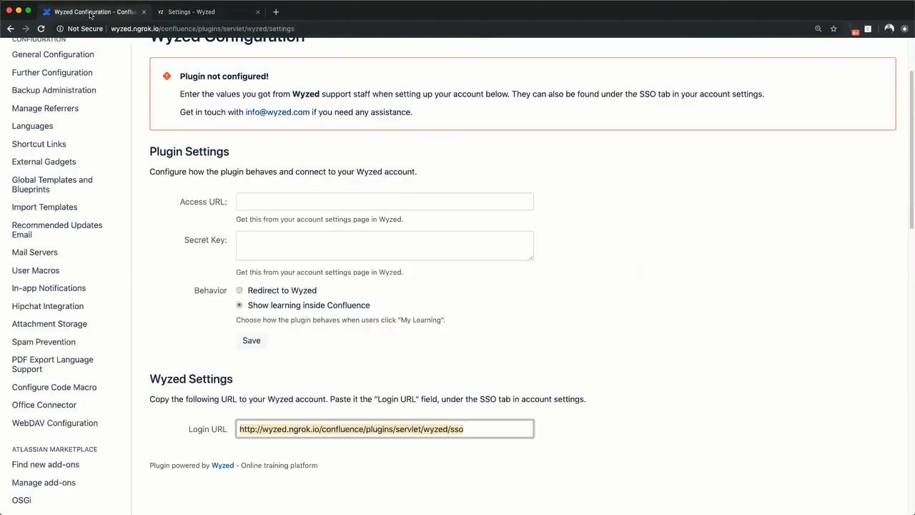
click(264, 238)
key(super+v)
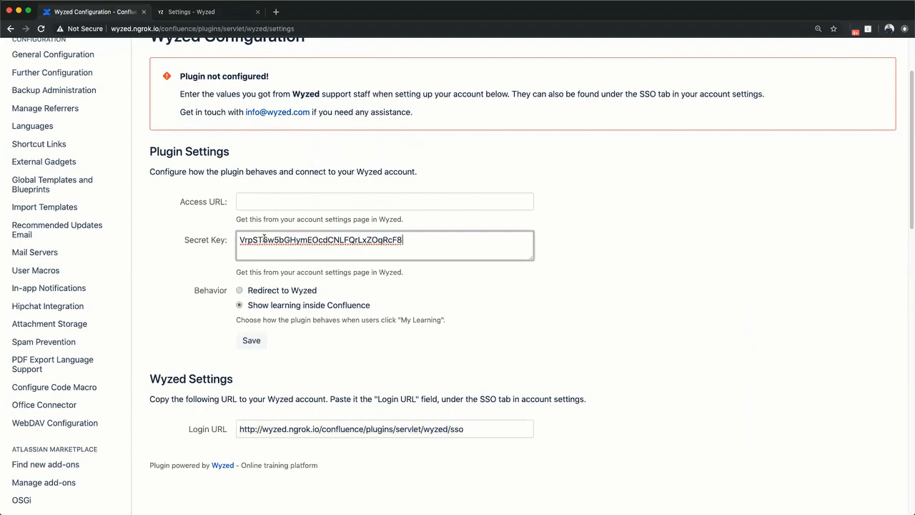
Step: Copy the Wyzed Access URL and paste it into the plugin's Access URL field
click(203, 16)
click(738, 392)
click(74, 8)
click(289, 204)
key(super+v)
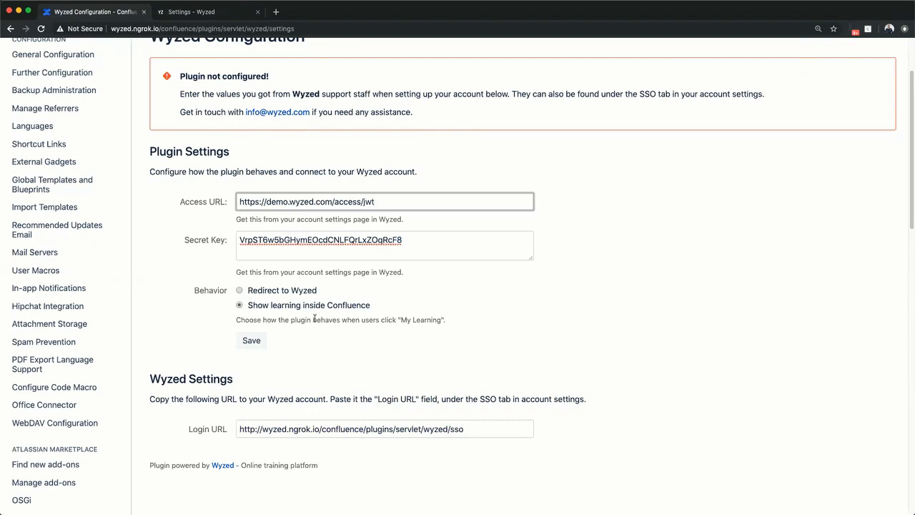
Step: Save the Wyzed plugin settings in Confluence
click(253, 341)
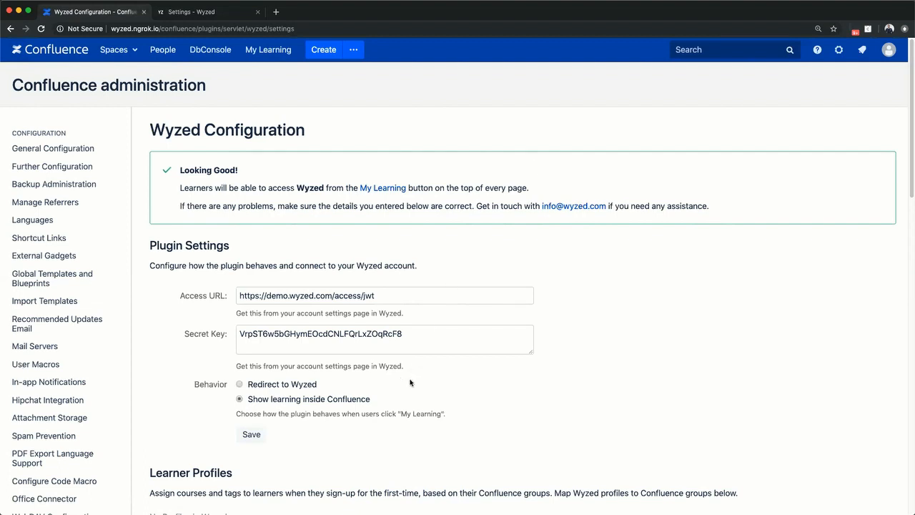
scroll(410, 383, down, 5)
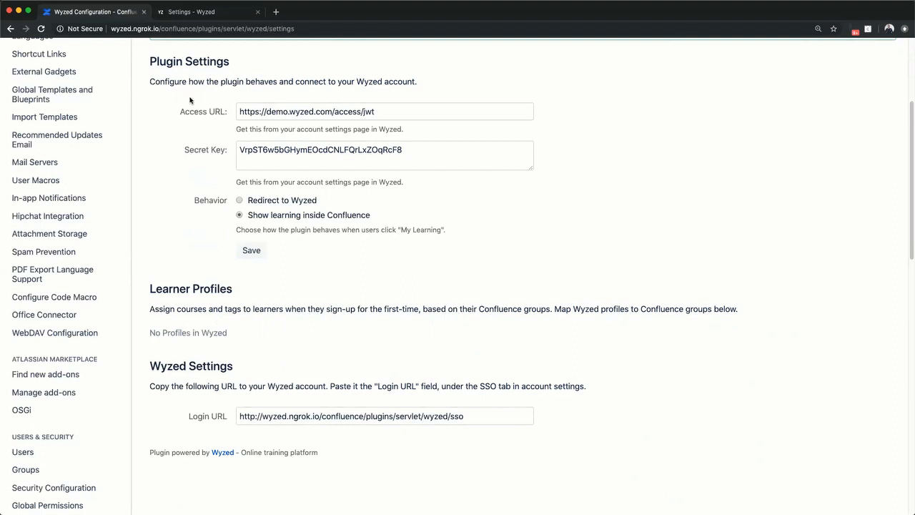
Step: Switch to the Wyzed tab and open the Profiles page from the main menu
click(181, 15)
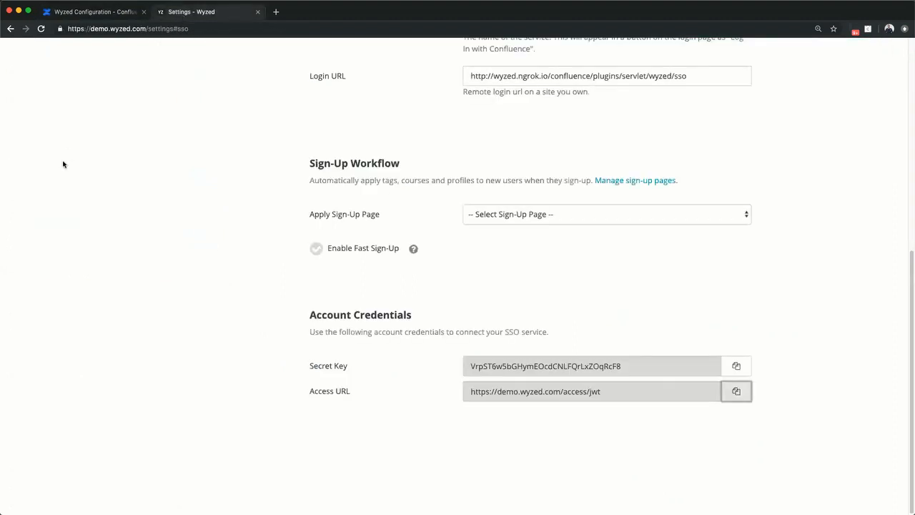
scroll(63, 163, up, 5)
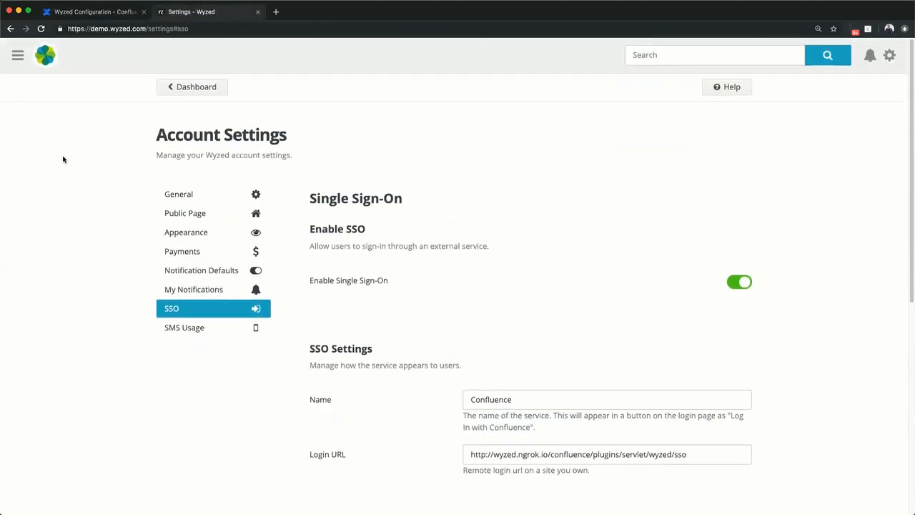
click(19, 58)
click(62, 332)
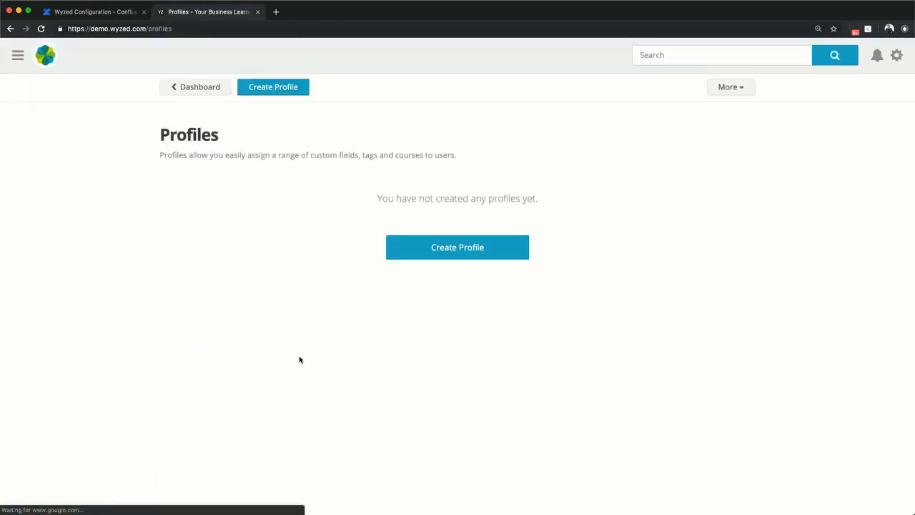
Step: Start creating a new profile named Sales
click(462, 251)
text(Sales)
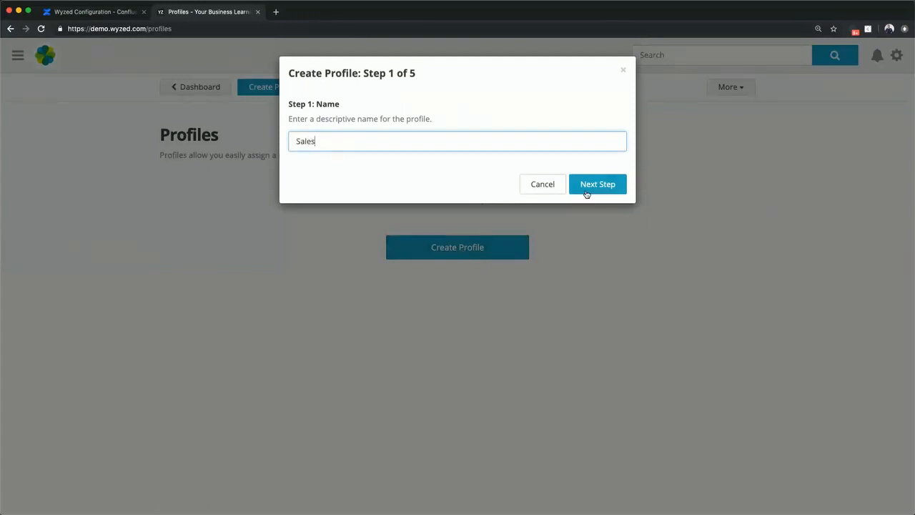
click(586, 194)
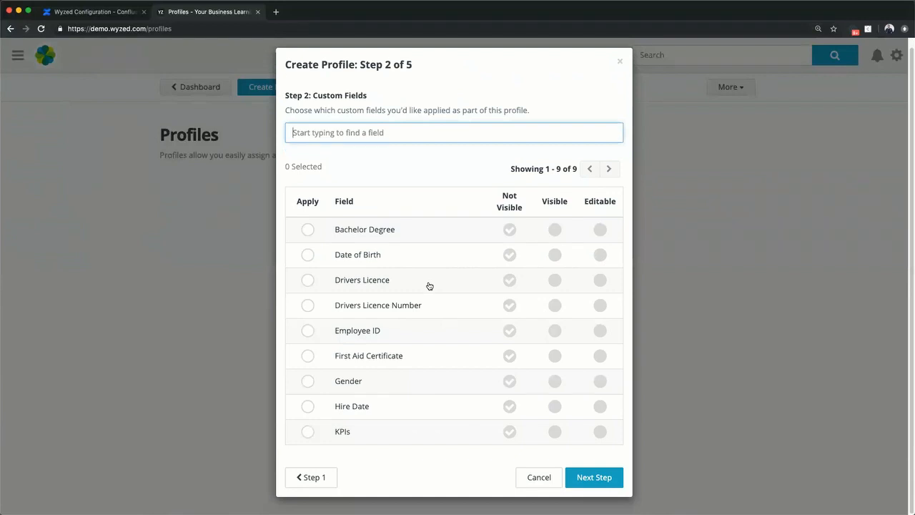
Step: Apply the Drivers Licence, Drivers Licence Number and Hire Date custom fields as Visible
click(307, 282)
click(308, 306)
click(552, 280)
click(555, 306)
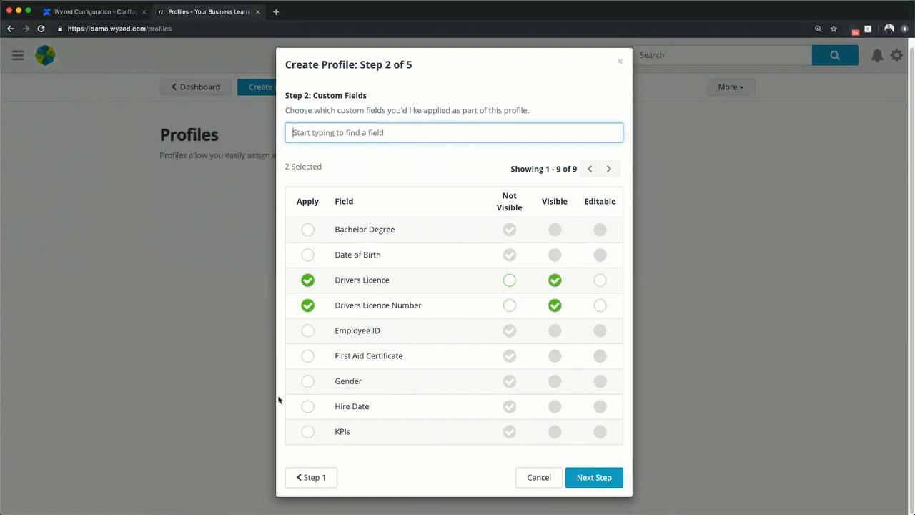
click(309, 407)
click(552, 406)
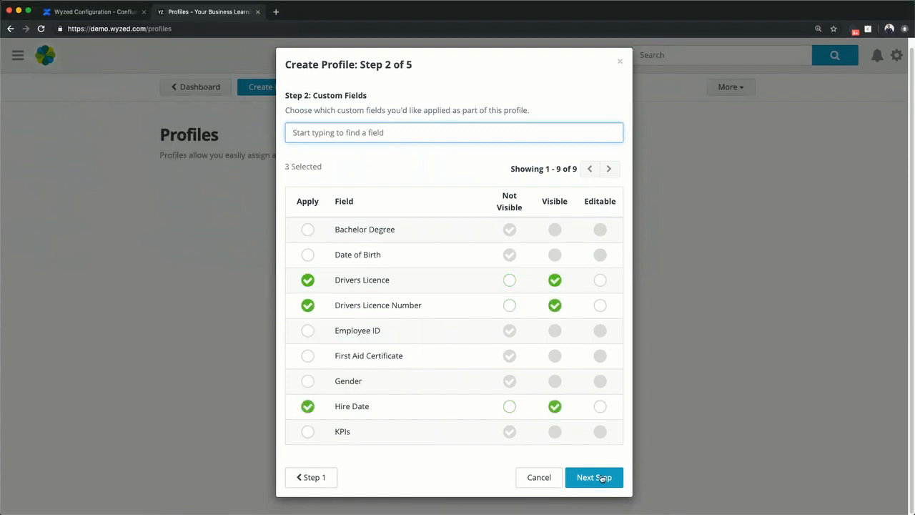
click(596, 475)
Step: Select the Sales tag for the profile
click(306, 331)
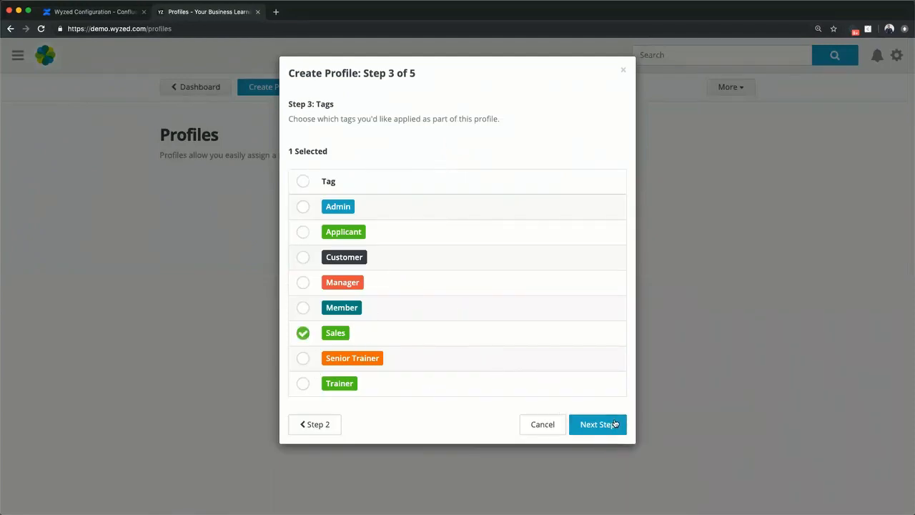
click(621, 422)
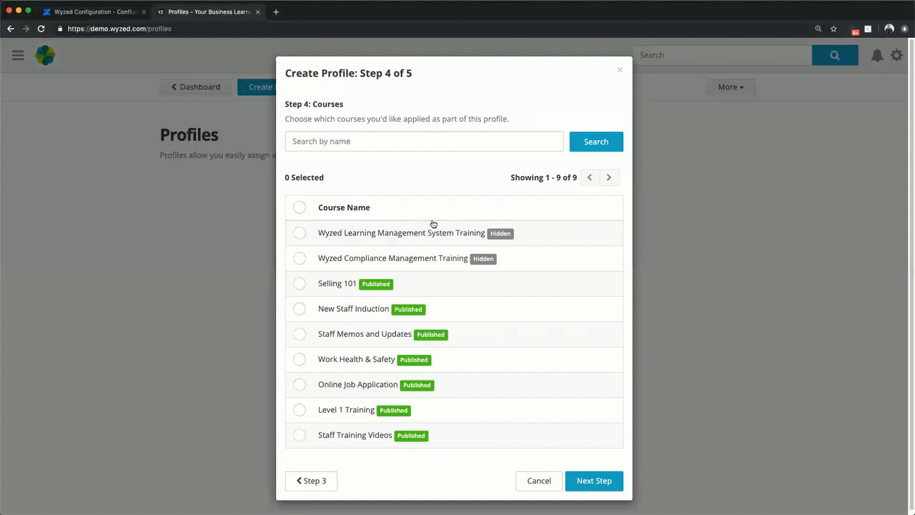
Step: Add the Selling 101, New Staff Induction and Staff Memos and Updates courses and finish creating the profile
click(300, 286)
click(300, 312)
click(299, 334)
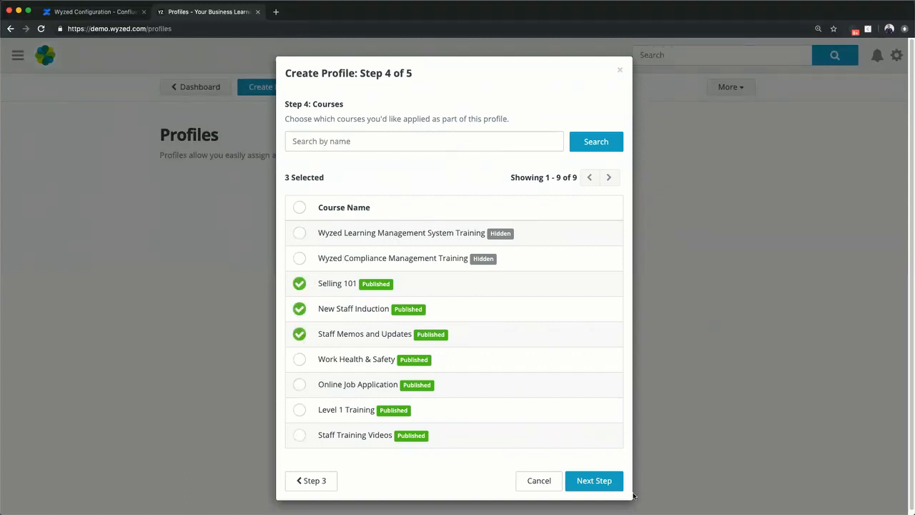
click(608, 483)
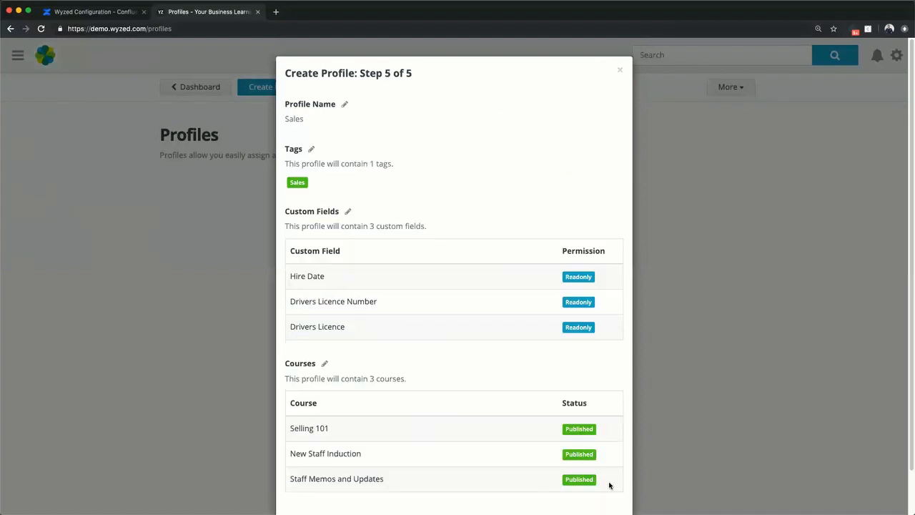
scroll(544, 433, down, 2)
click(578, 483)
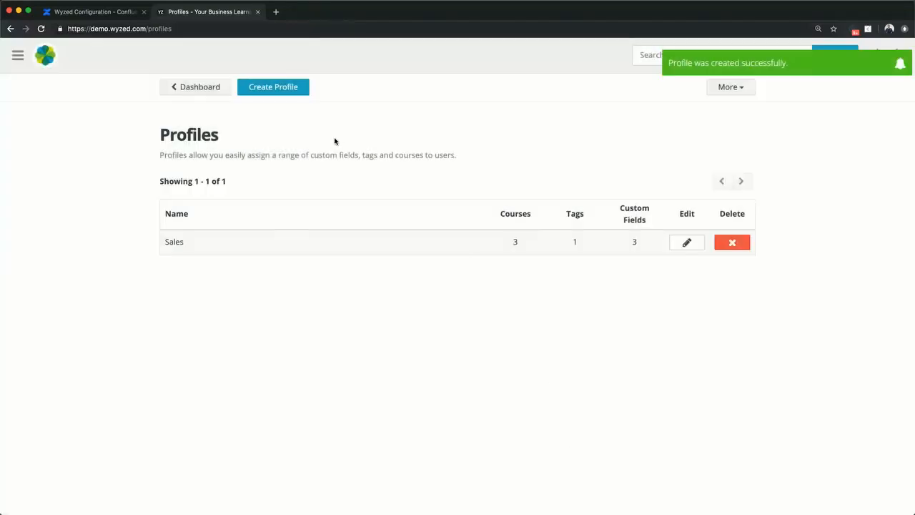
Step: Reload the Confluence Wyzed Configuration page and review the Learner Profiles section
click(107, 12)
click(172, 27)
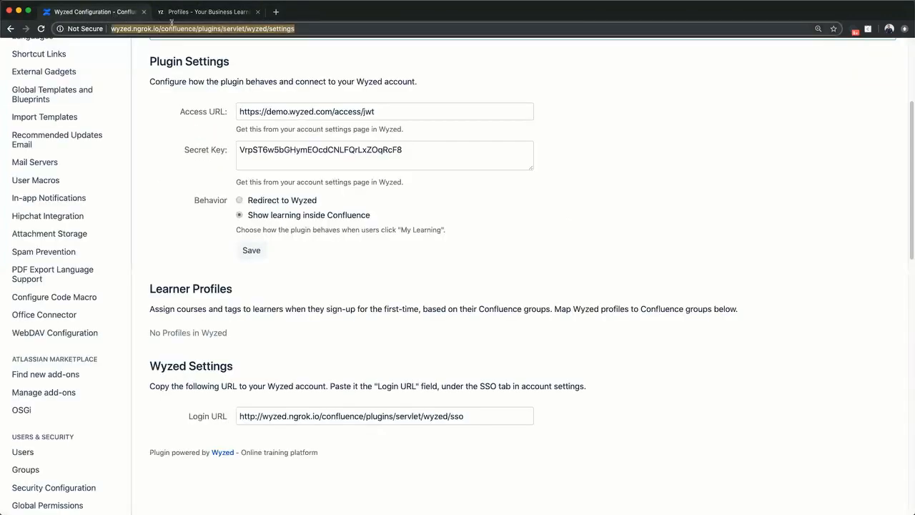
key(Return)
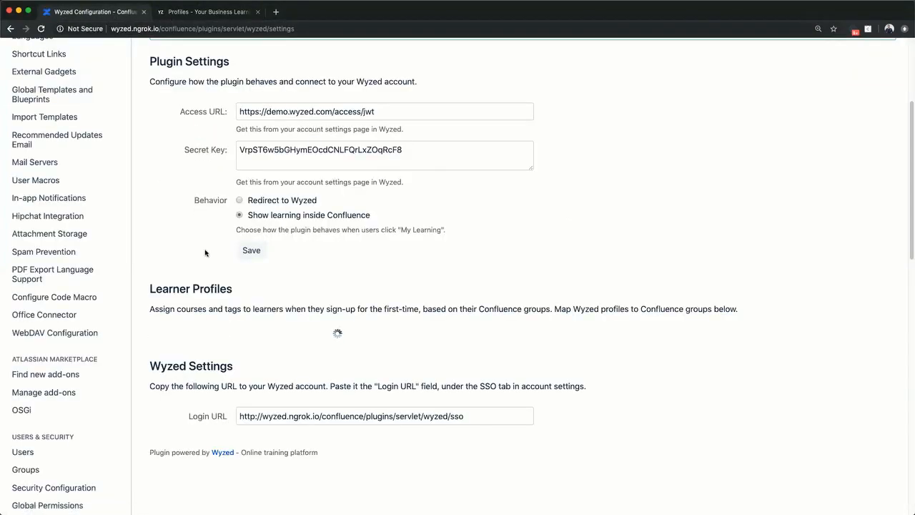
scroll(205, 252, down, 2)
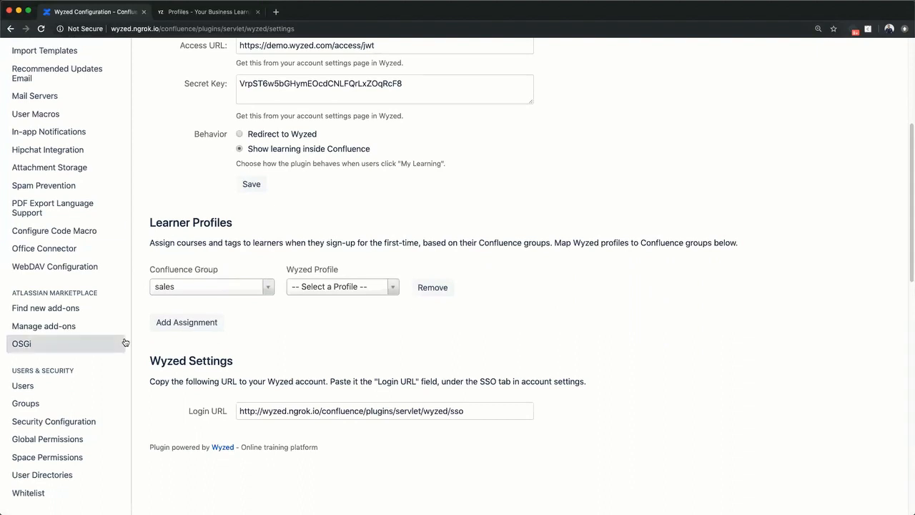
Step: Map the sales Confluence group to the Sales Wyzed profile and save the changes
click(237, 288)
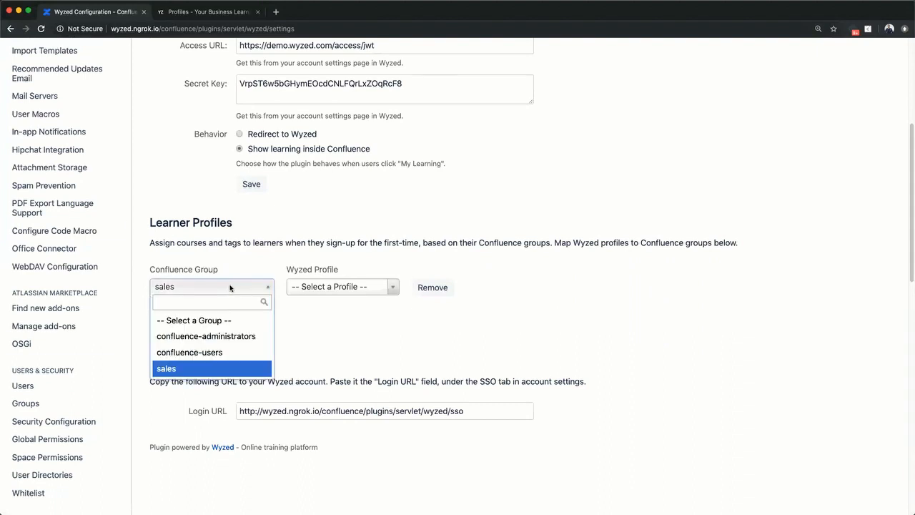
click(181, 368)
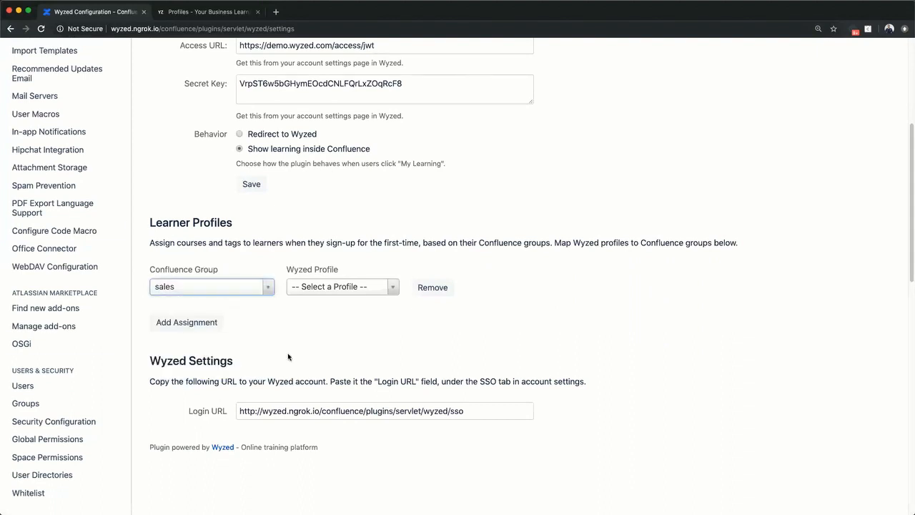
click(334, 292)
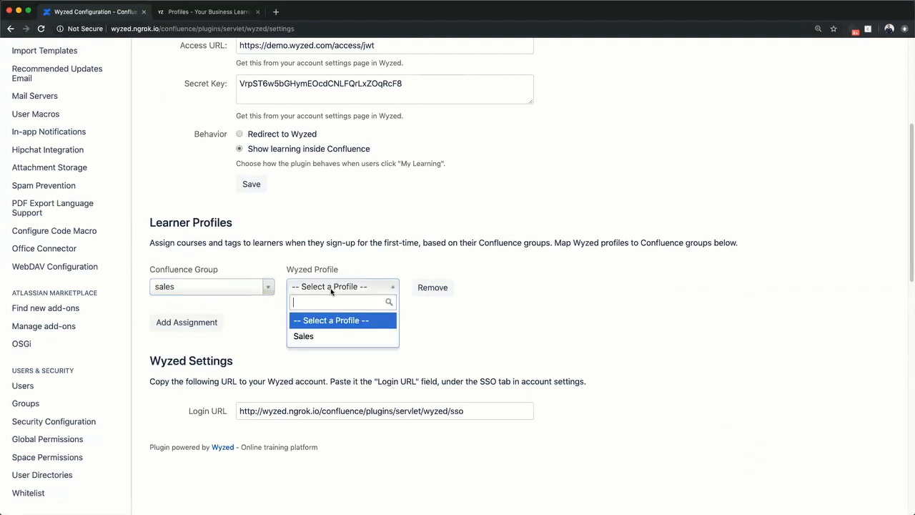
click(312, 338)
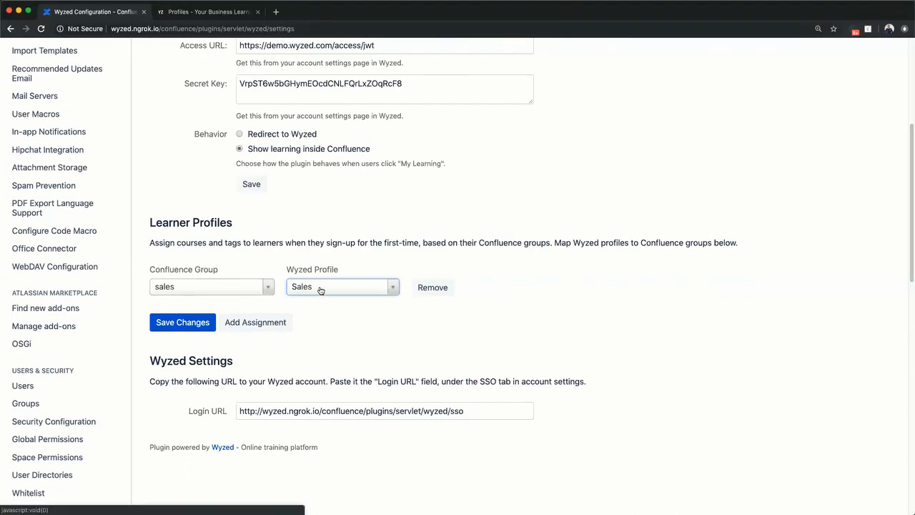
click(200, 323)
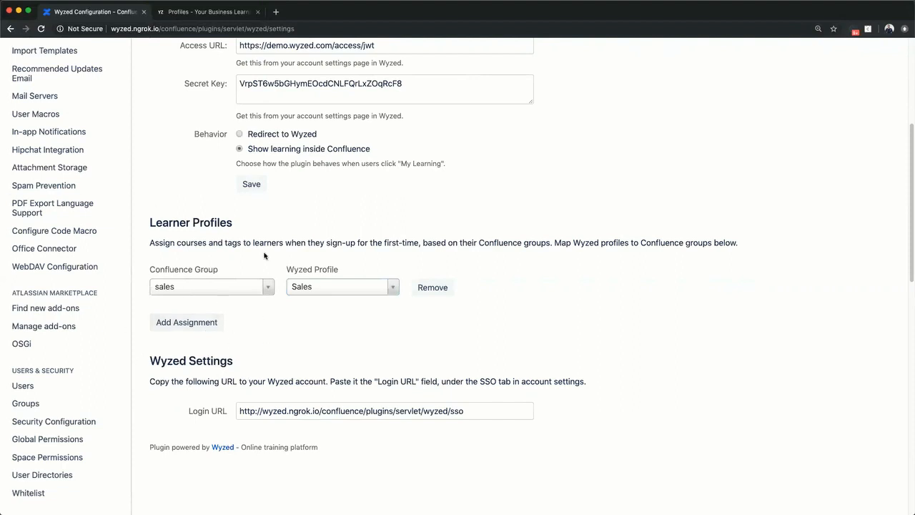
scroll(264, 254, up, 1)
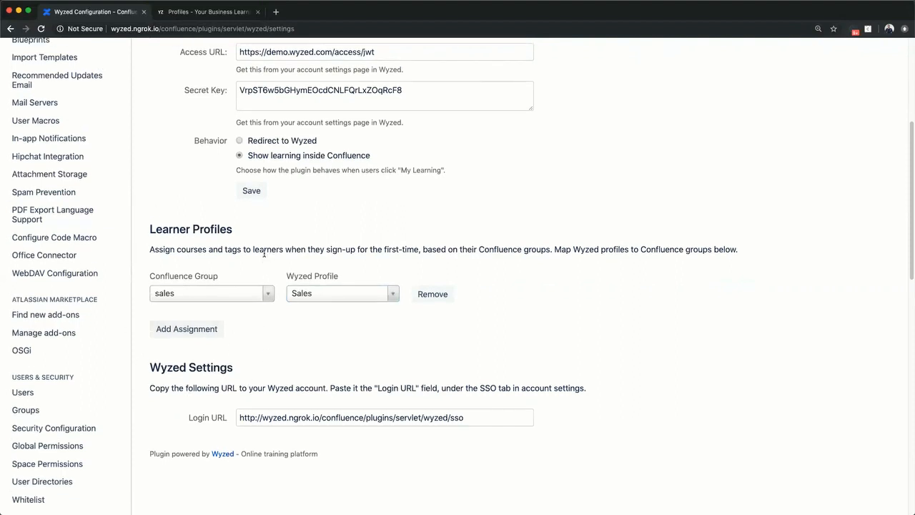